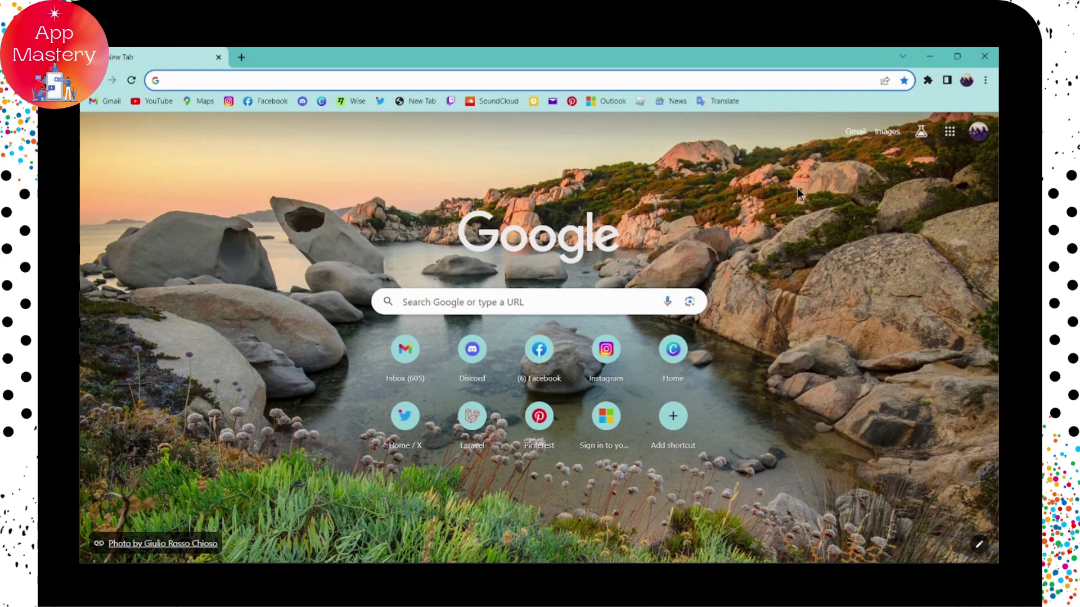
- Search Google for '99math' from the Chrome New Tab page
click(569, 302)
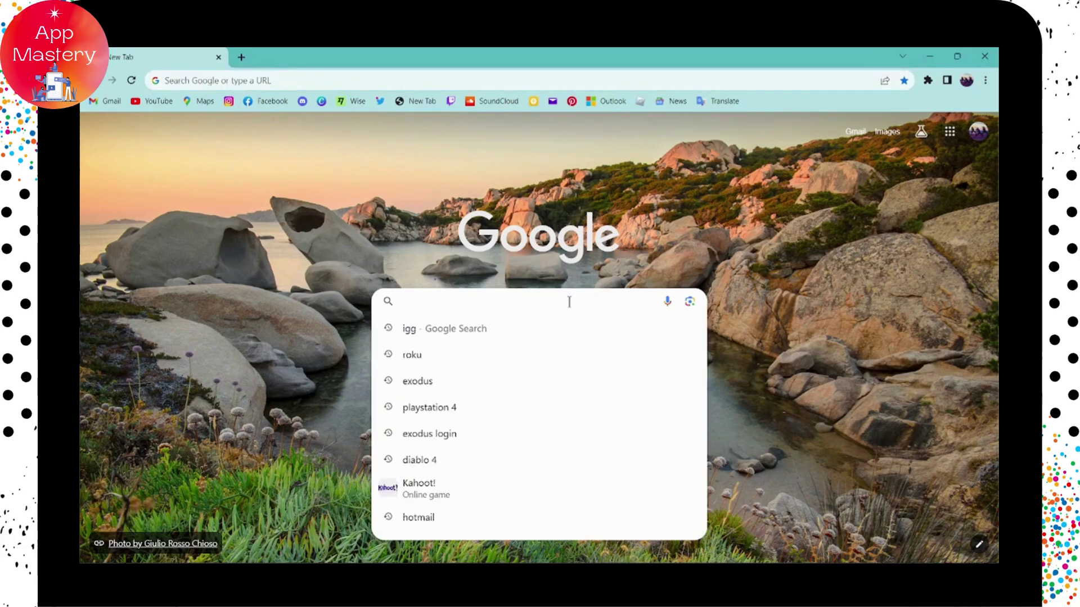
text(99math)
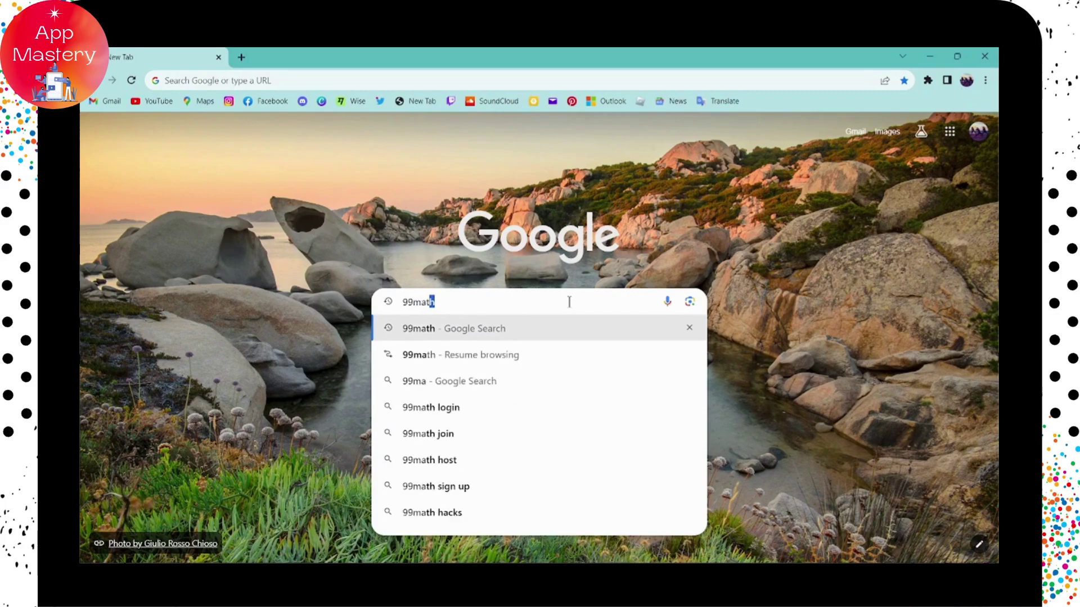
key(Return)
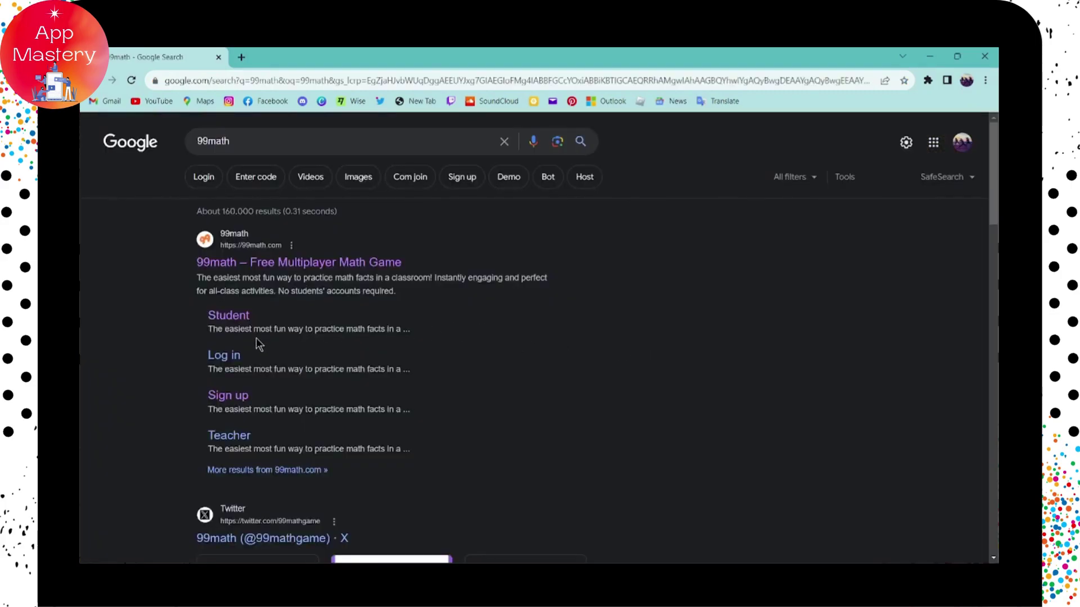
- Open the 'Log in' sitelink under the 99math.com result
click(233, 361)
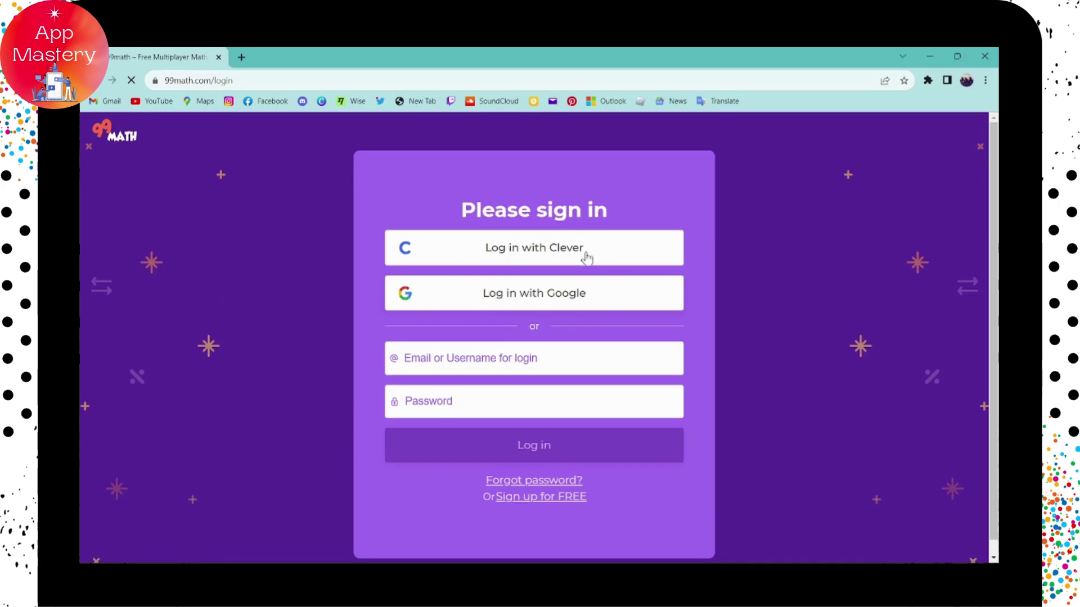
- Log in with the saved autofill email and the account password
click(529, 358)
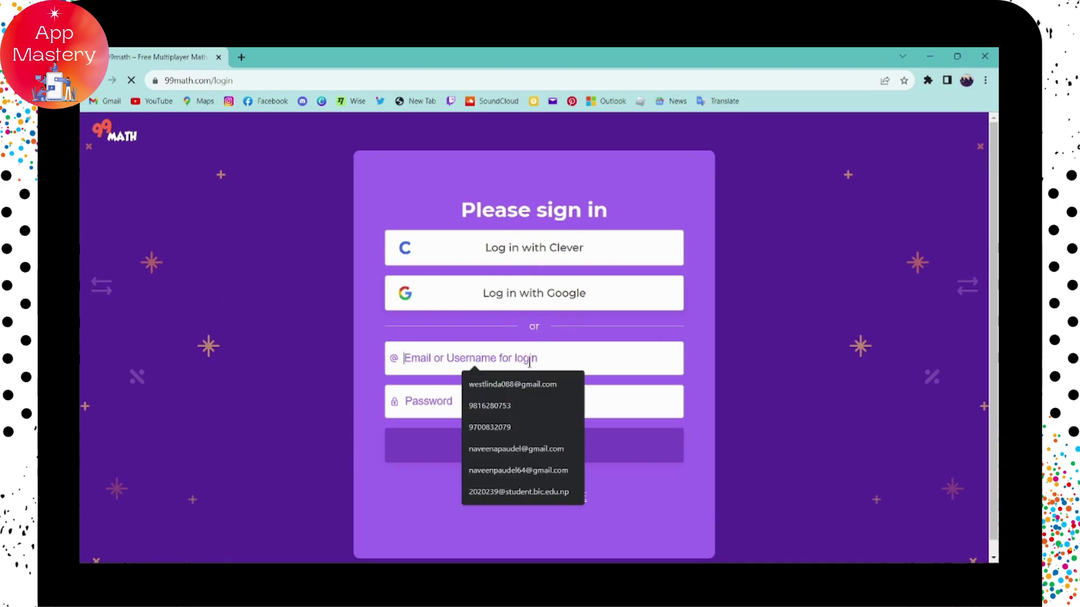
click(525, 392)
click(508, 409)
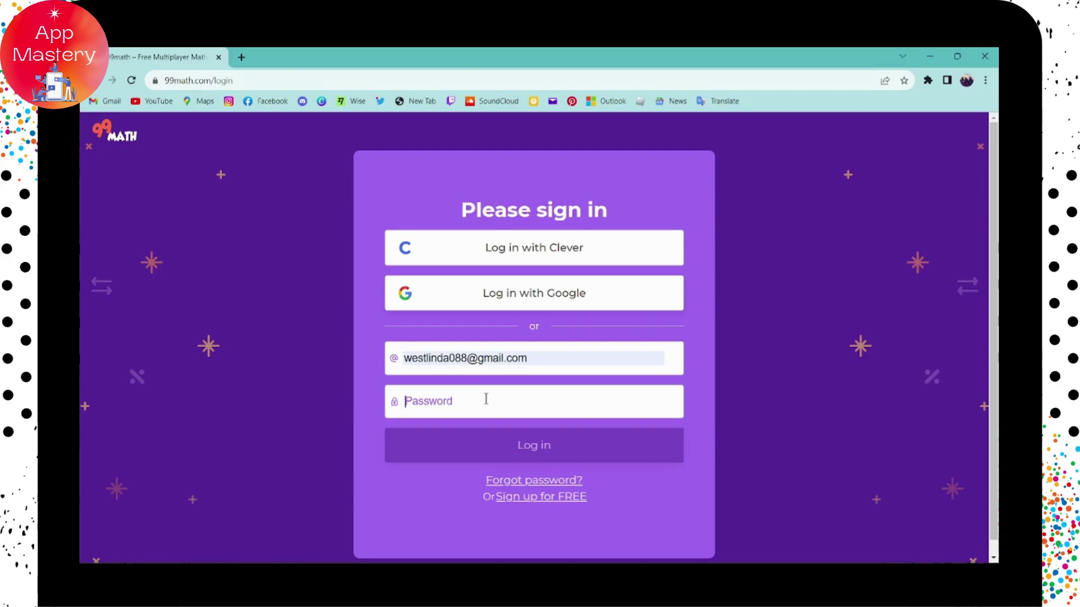
key(Return)
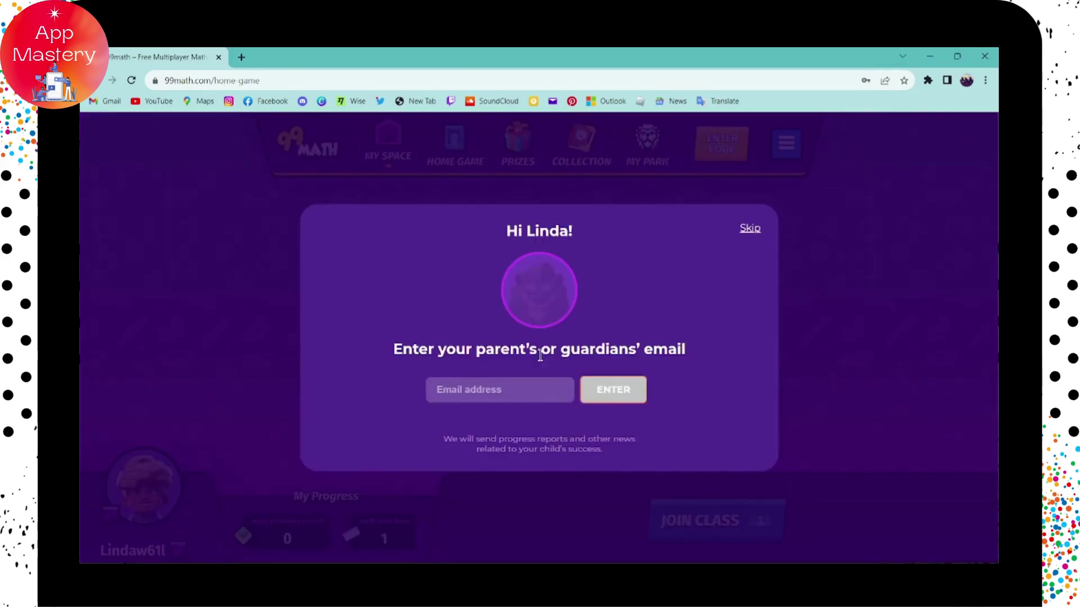
- Skip the parent's email prompt to reach Linda's home dashboard
click(751, 229)
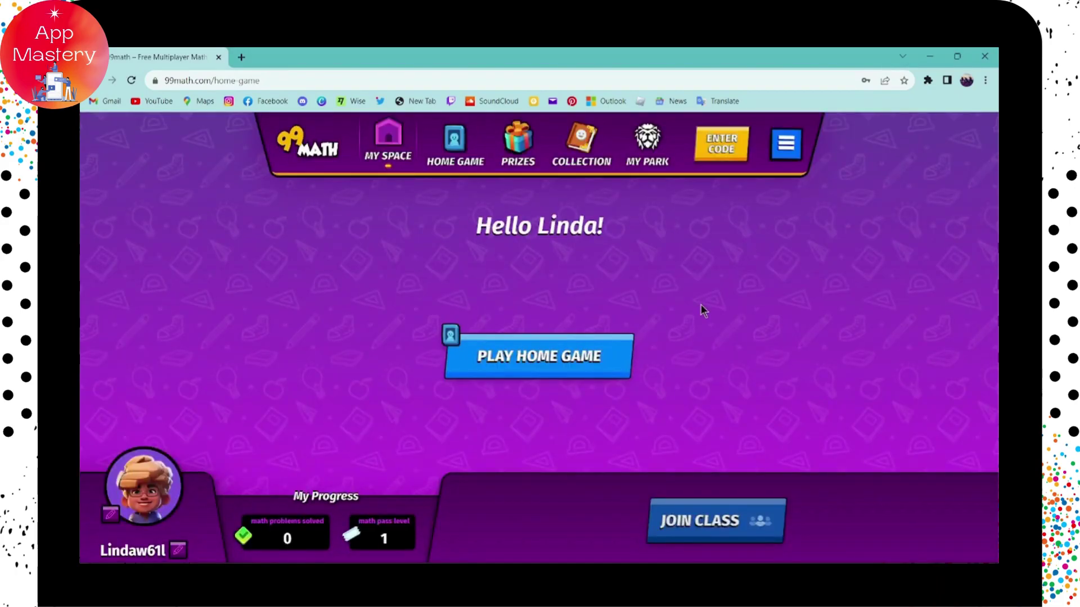